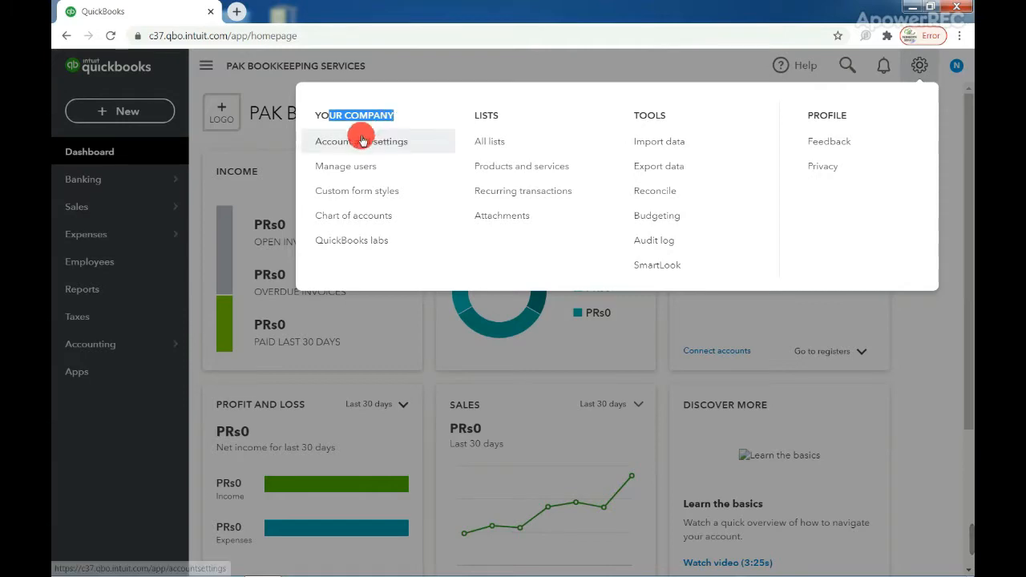
# Open the Advanced page of the company's account settings and start editing the Automation section
pyautogui.click(361, 142)
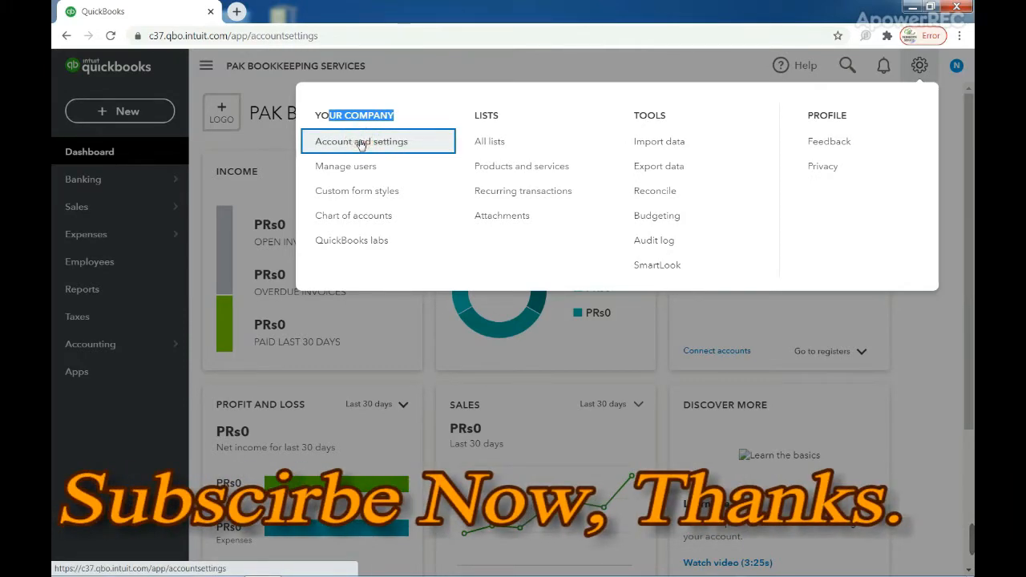
pyautogui.click(361, 142)
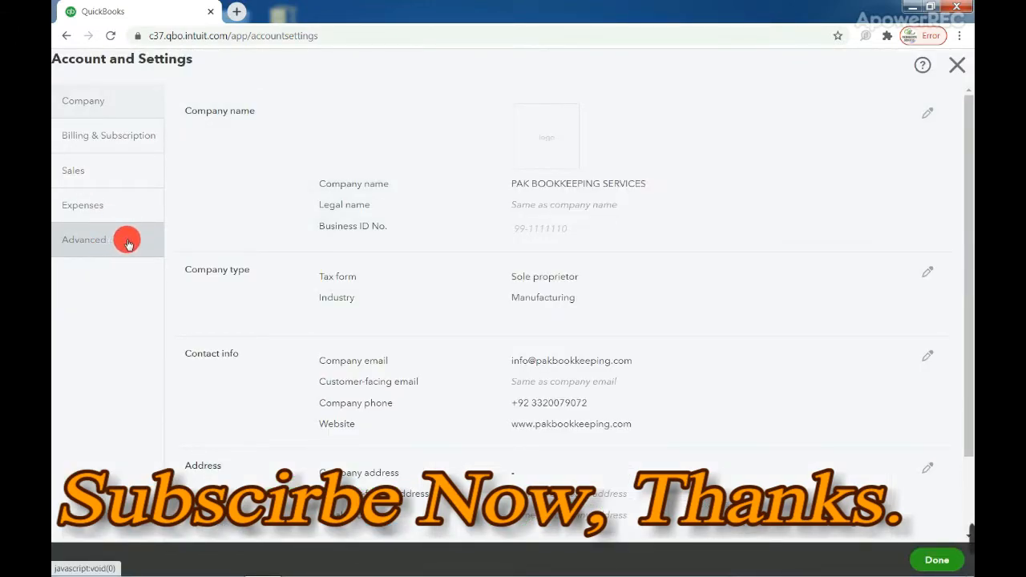
pyautogui.click(127, 240)
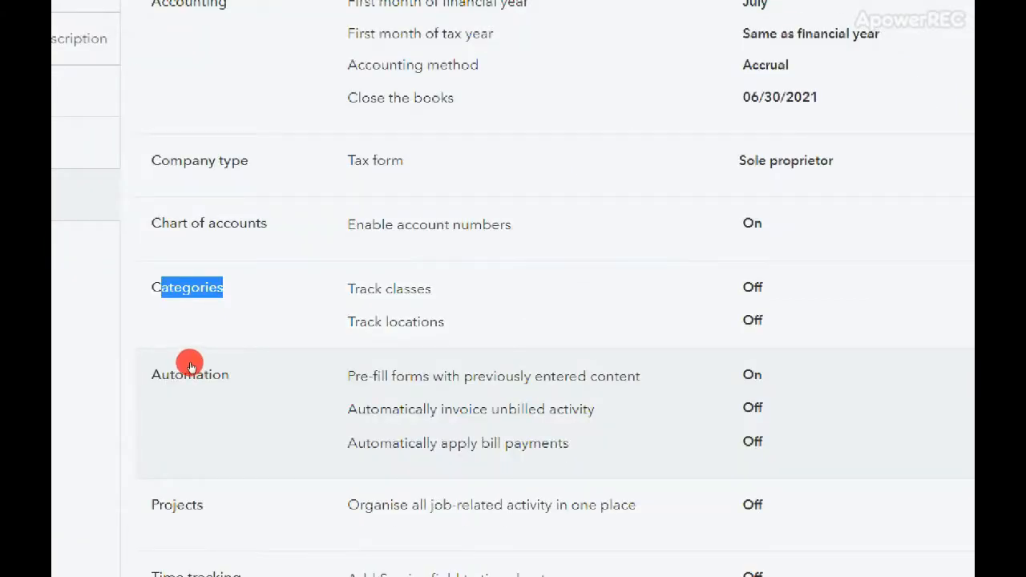
pyautogui.moveTo(185, 359); pyautogui.dragTo(247, 351)
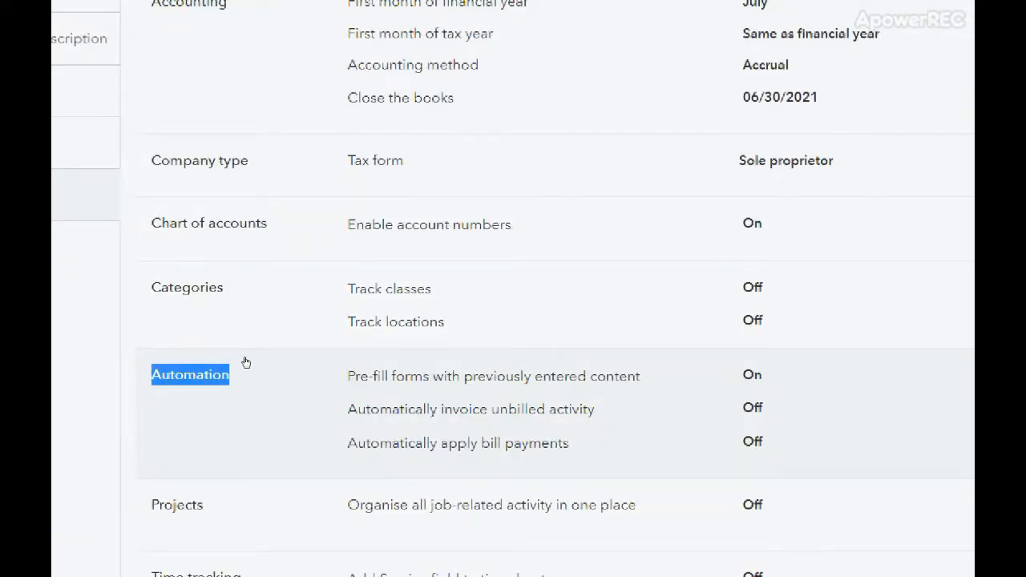
pyautogui.click(247, 363)
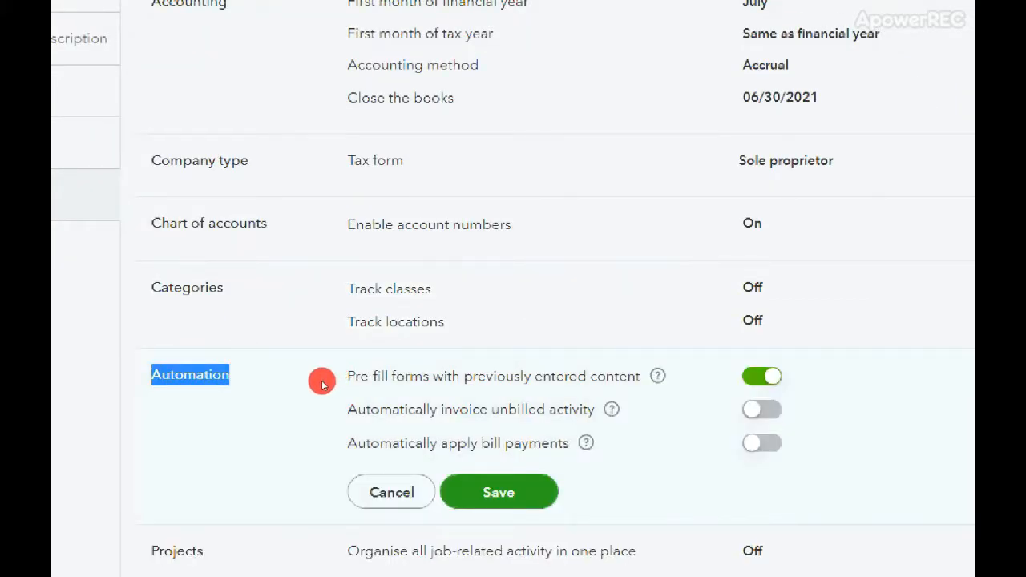
# Turn on automatic invoicing of unbilled activity, with "Remind me to create invoices" scheduled monthly on day 1st of every 1 month
pyautogui.moveTo(322, 385); pyautogui.dragTo(600, 391)
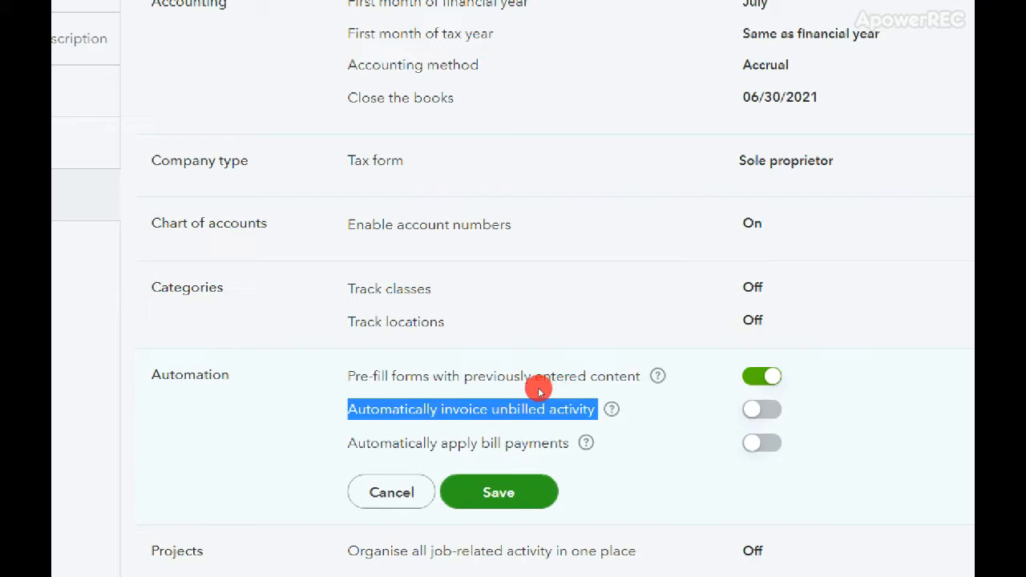
pyautogui.click(600, 392)
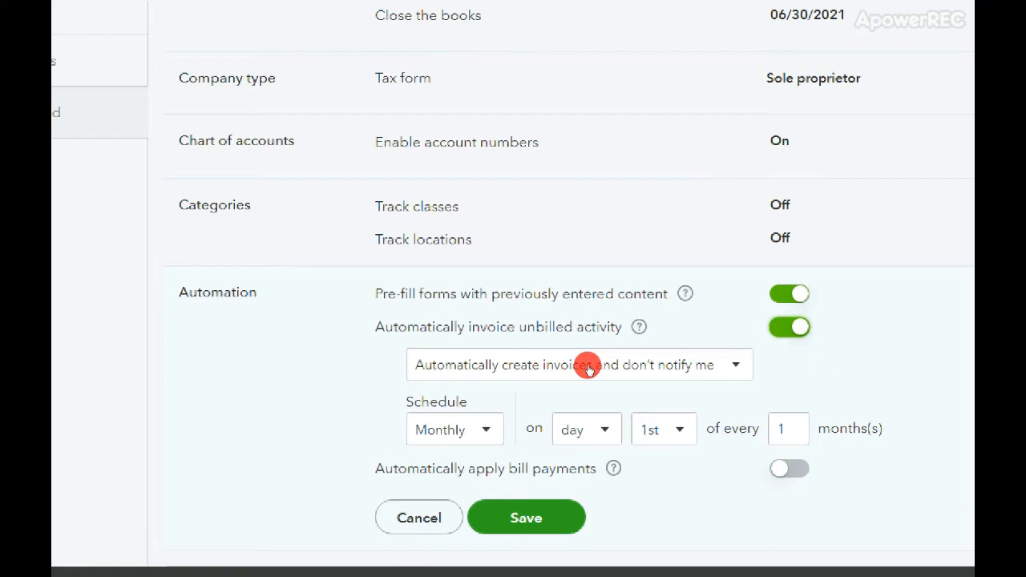
pyautogui.click(427, 405)
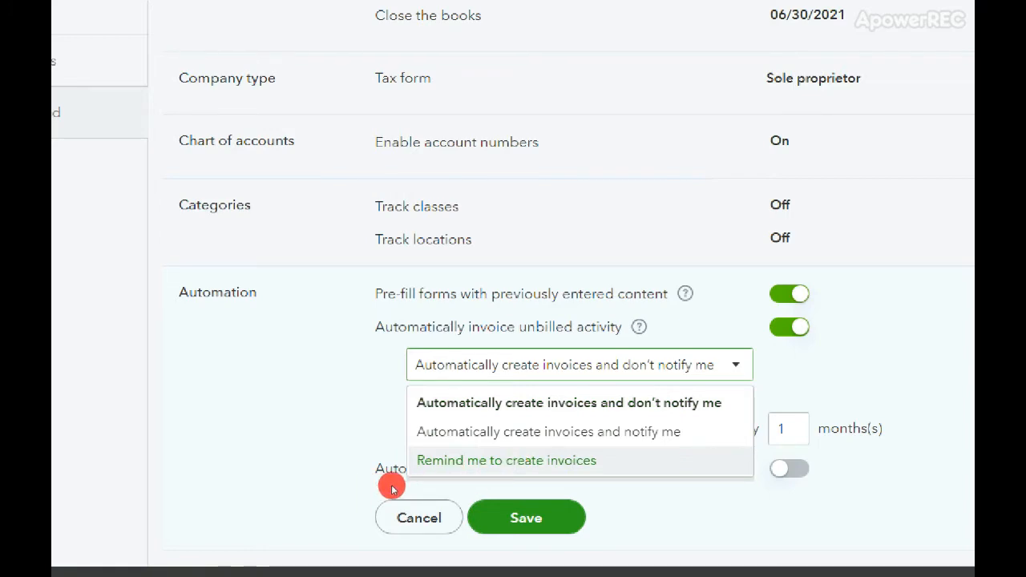
pyautogui.click(488, 473)
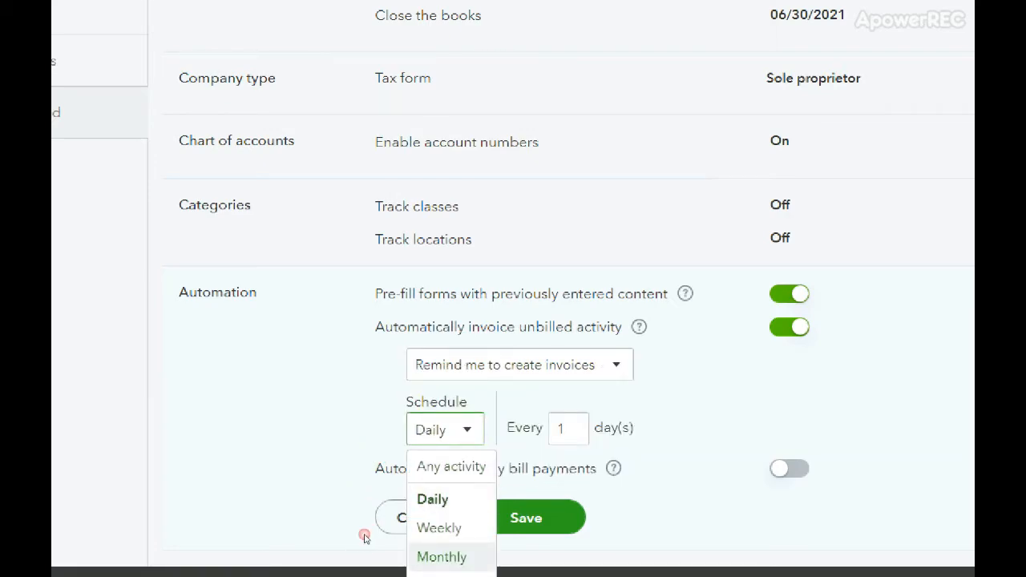
pyautogui.click(439, 556)
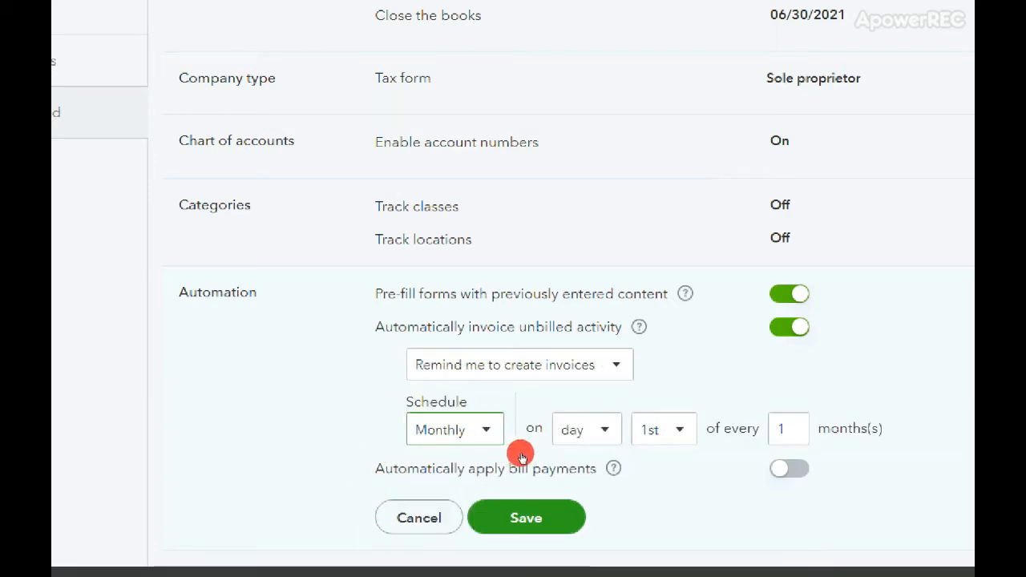
pyautogui.click(547, 456)
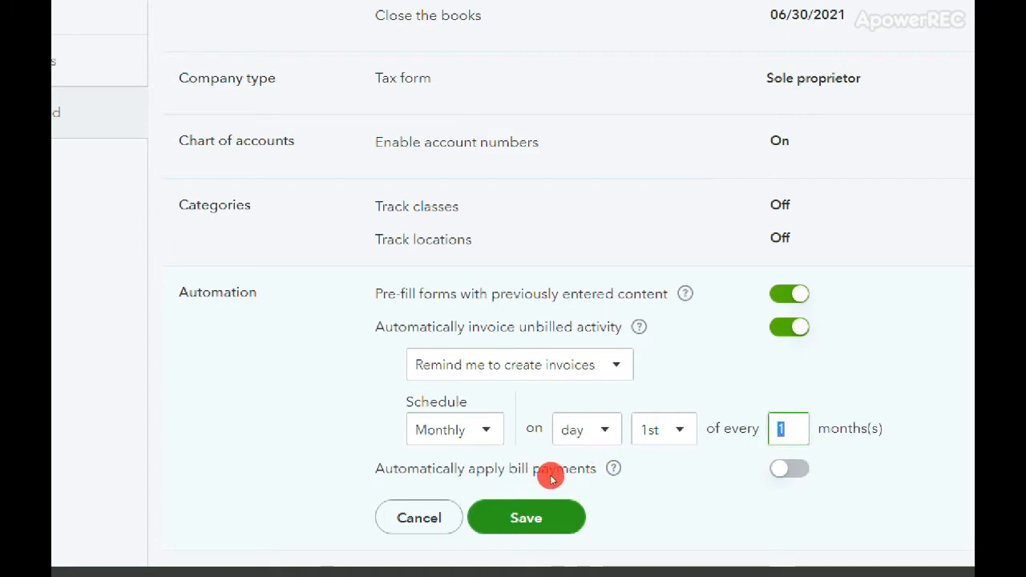
# Turn on automatic application of bill payments and save the Automation settings
pyautogui.click(594, 483)
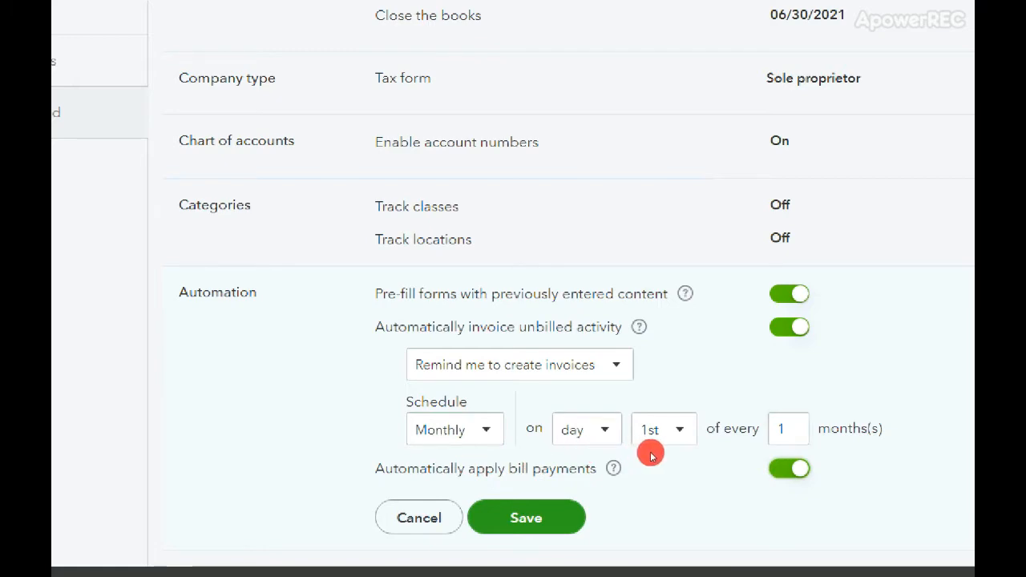
pyautogui.scroll(-3, 651, 455)
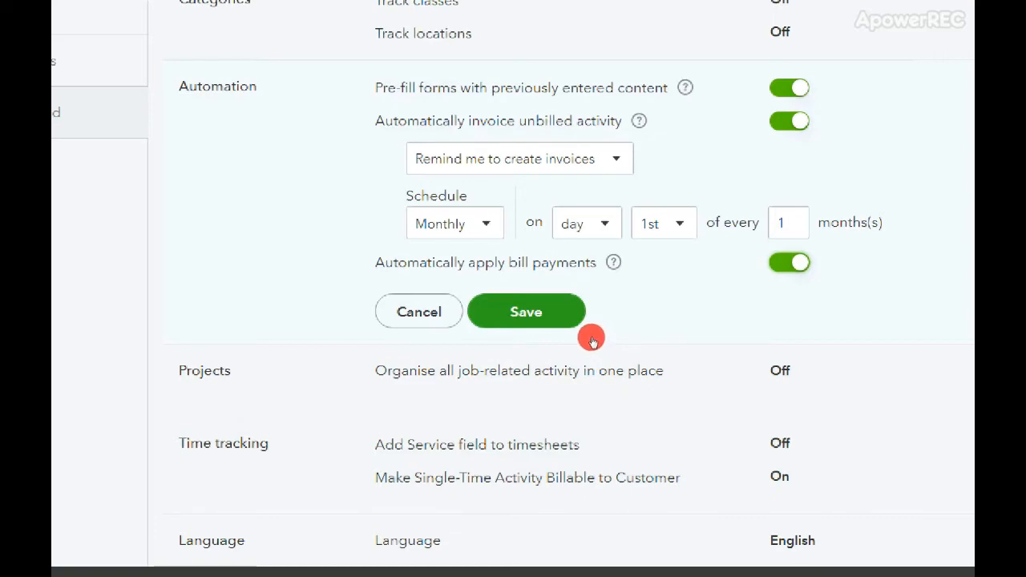
pyautogui.click(514, 360)
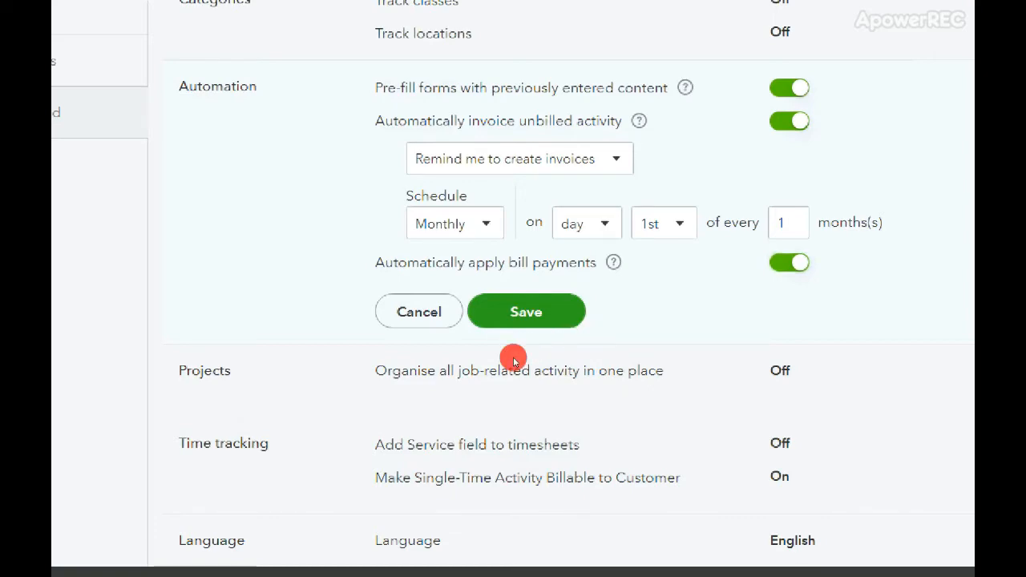
pyautogui.click(427, 379)
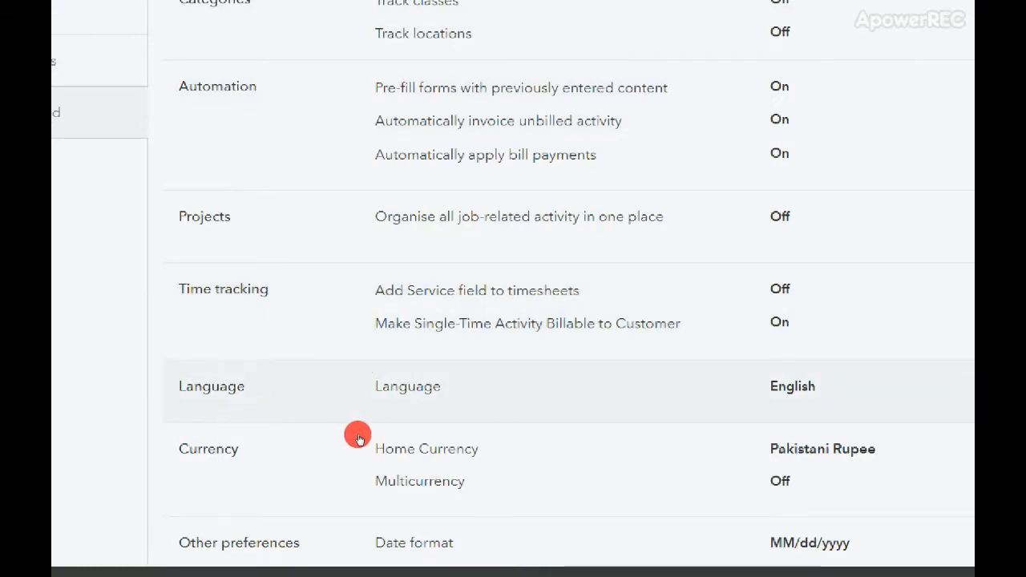
# Review the Language setting, close it, and examine the home currency choices in the Currency section
pyautogui.click(599, 425)
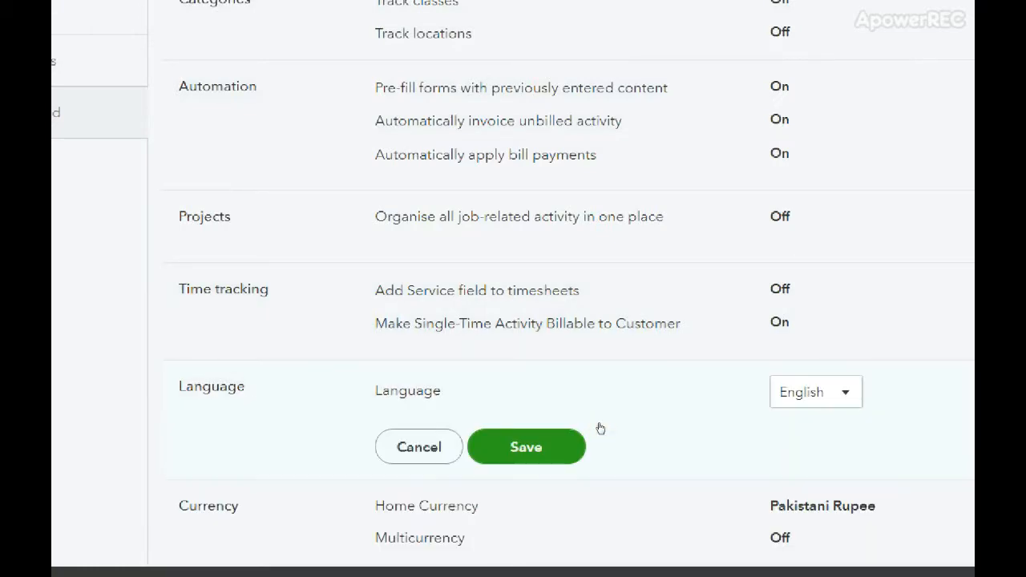
pyautogui.click(550, 440)
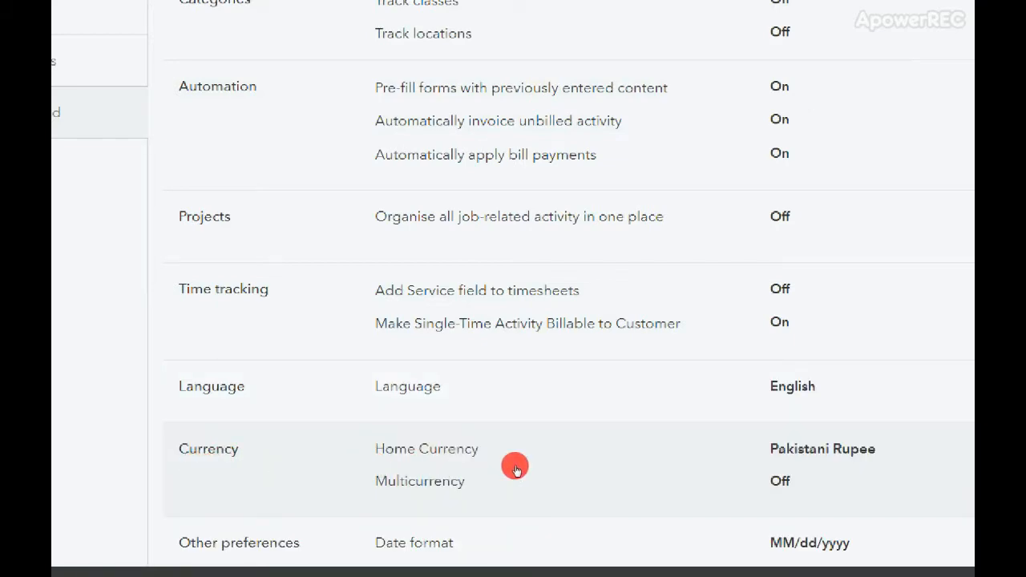
pyautogui.scroll(-3, 585, 457)
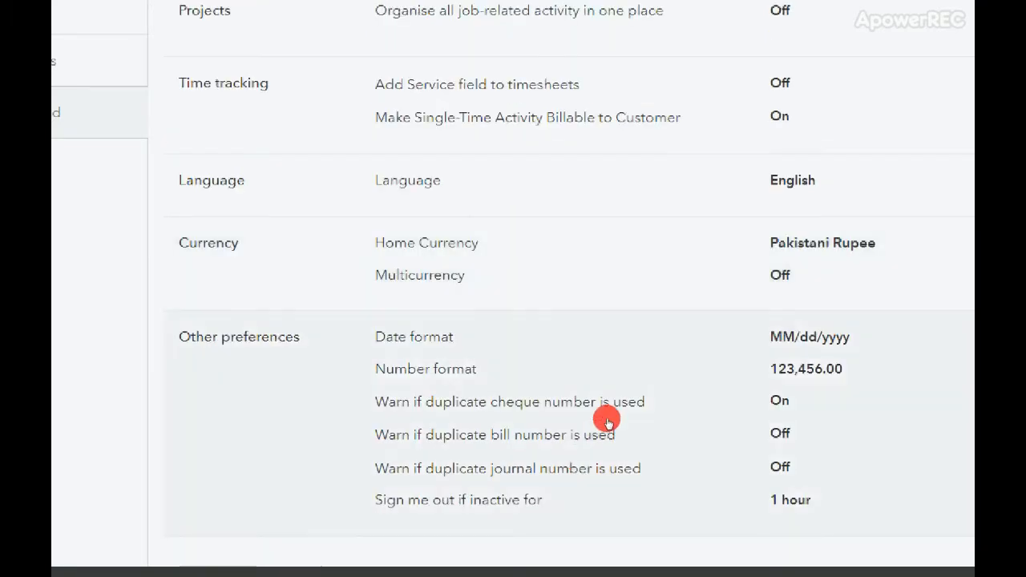
pyautogui.click(652, 326)
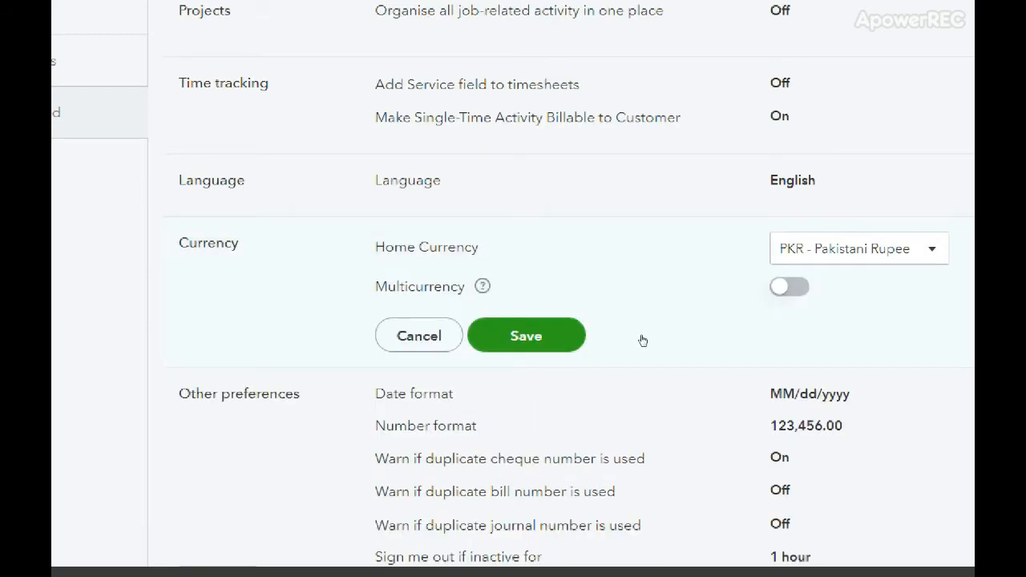
pyautogui.click(642, 339)
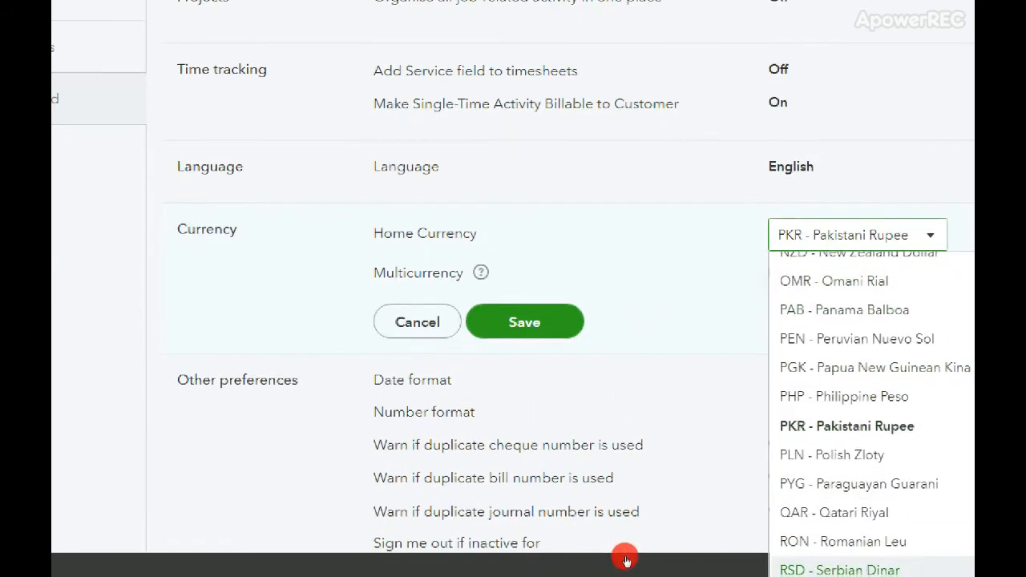
pyautogui.click(560, 331)
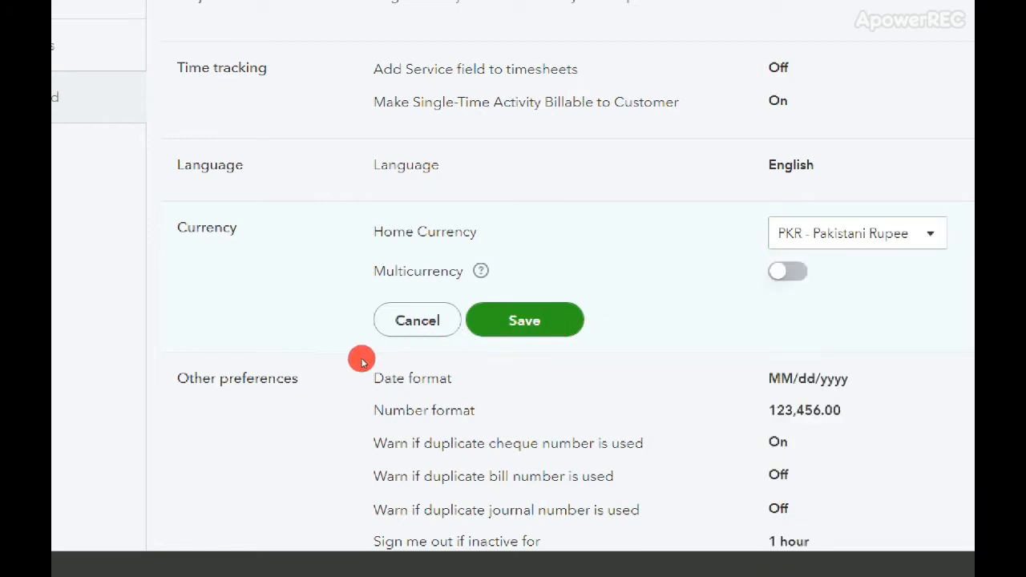
# Switch Multicurrency on to read its conditions, switch it back off and close the Currency section
pyautogui.click(599, 361)
pyautogui.click(599, 361)
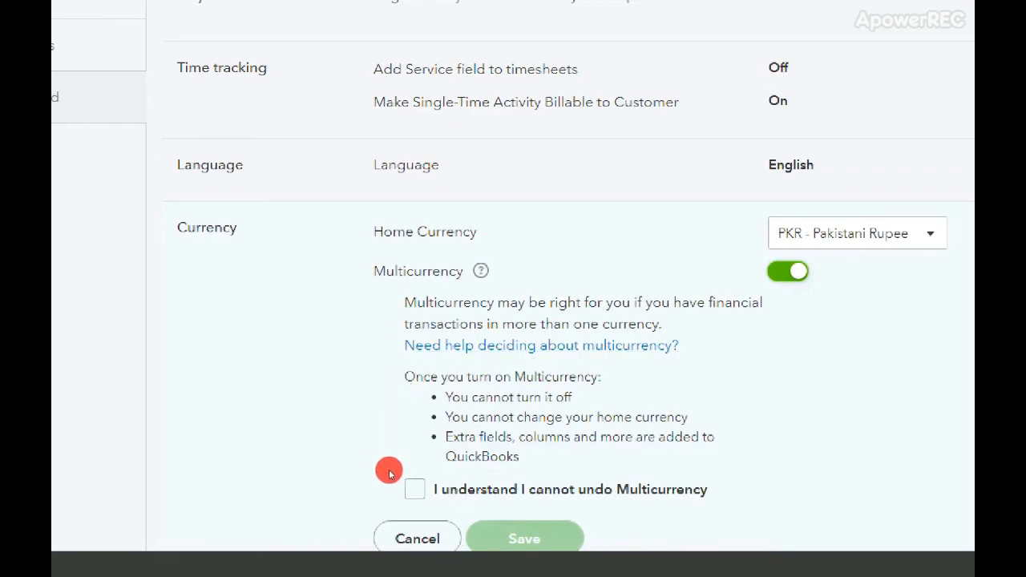
pyautogui.click(598, 352)
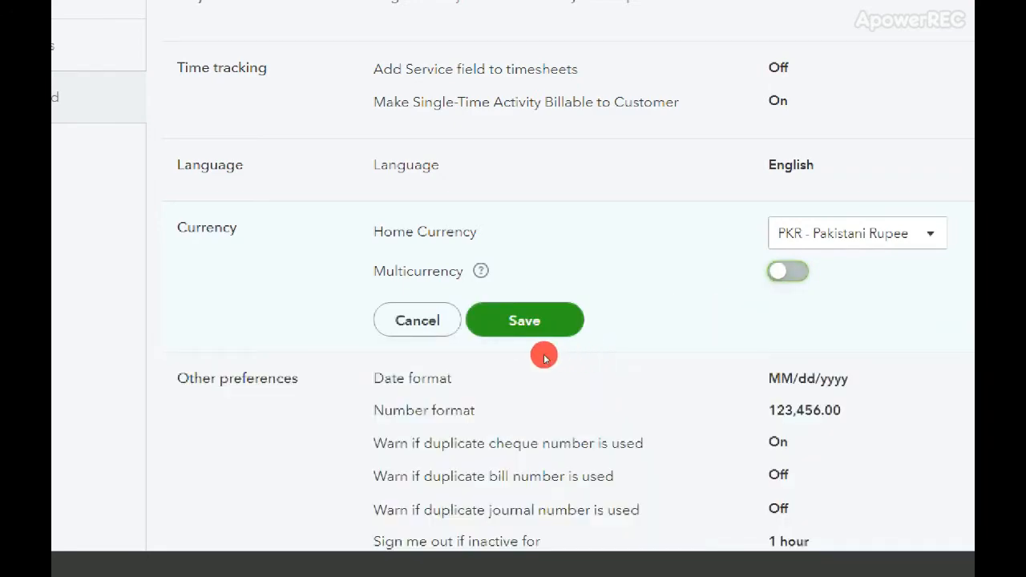
pyautogui.click(339, 395)
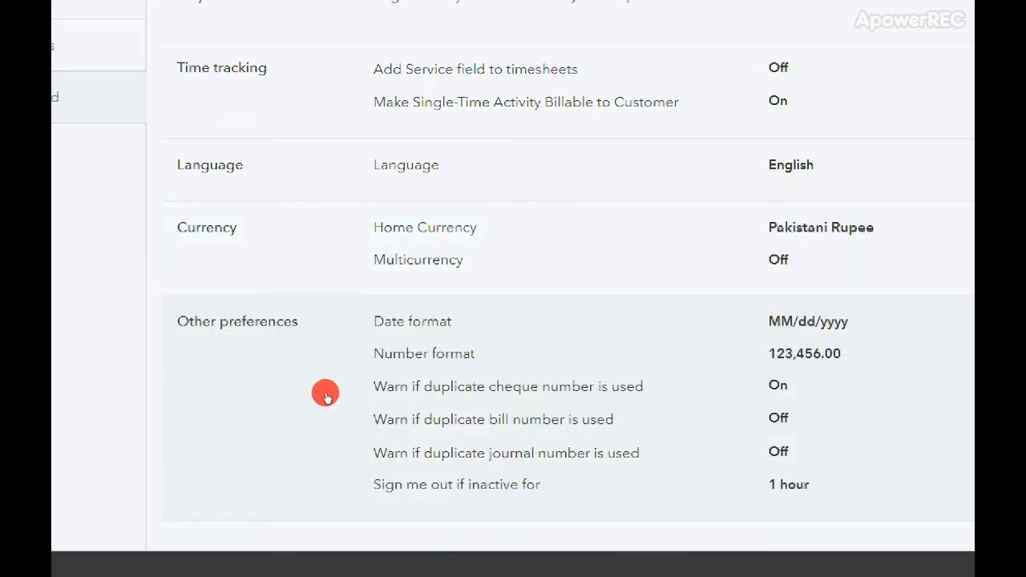
# In Other preferences, set the date format to dd-MM-yyyy and choose 123,456.00 as the number format
pyautogui.click(328, 396)
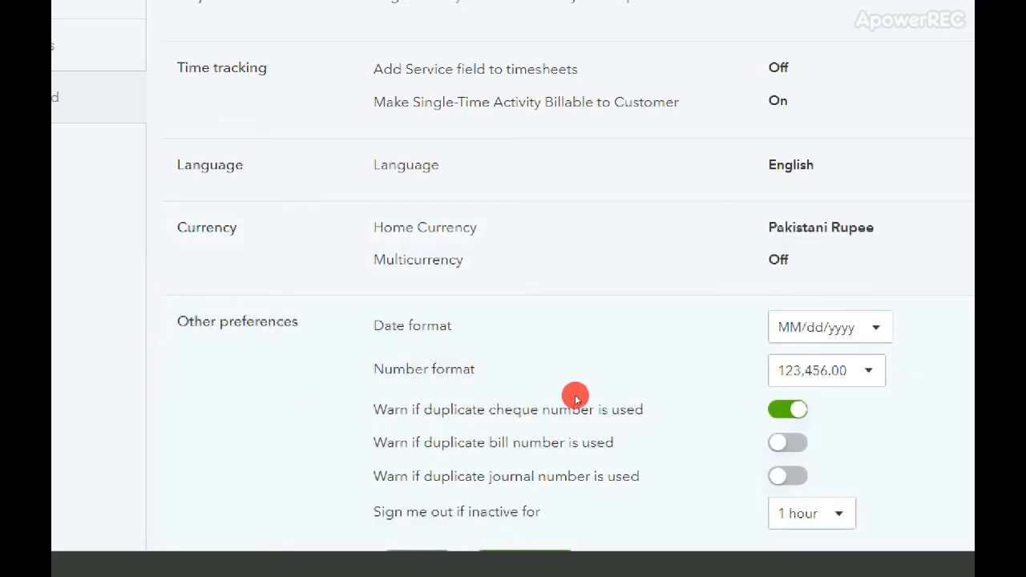
pyautogui.click(608, 399)
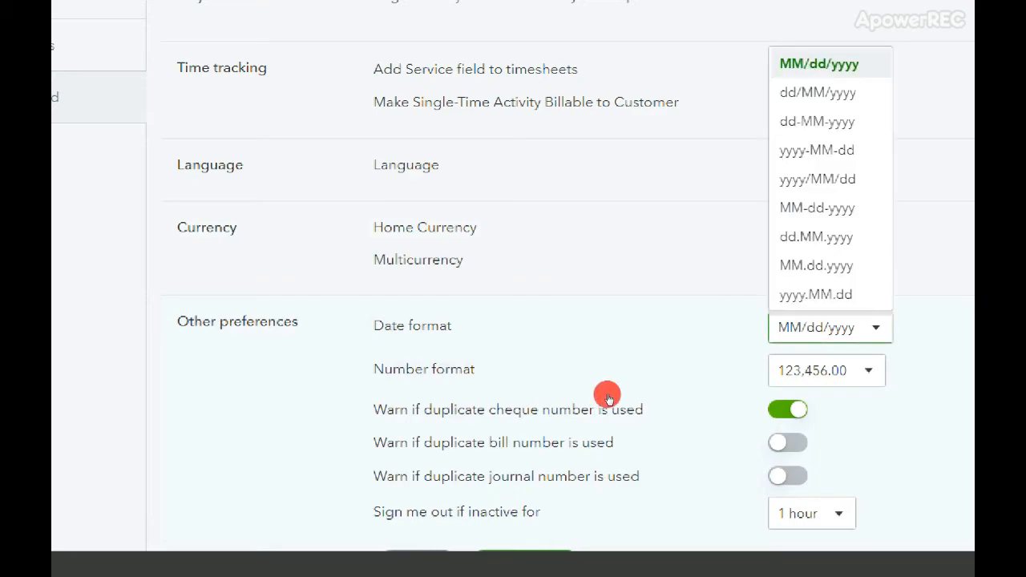
pyautogui.click(628, 259)
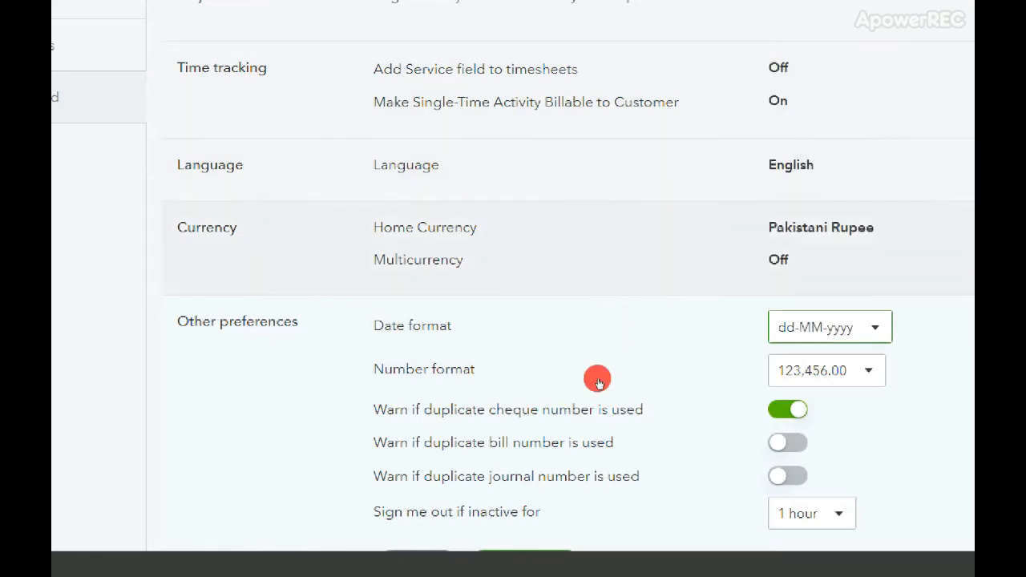
pyautogui.moveTo(318, 420); pyautogui.dragTo(377, 423)
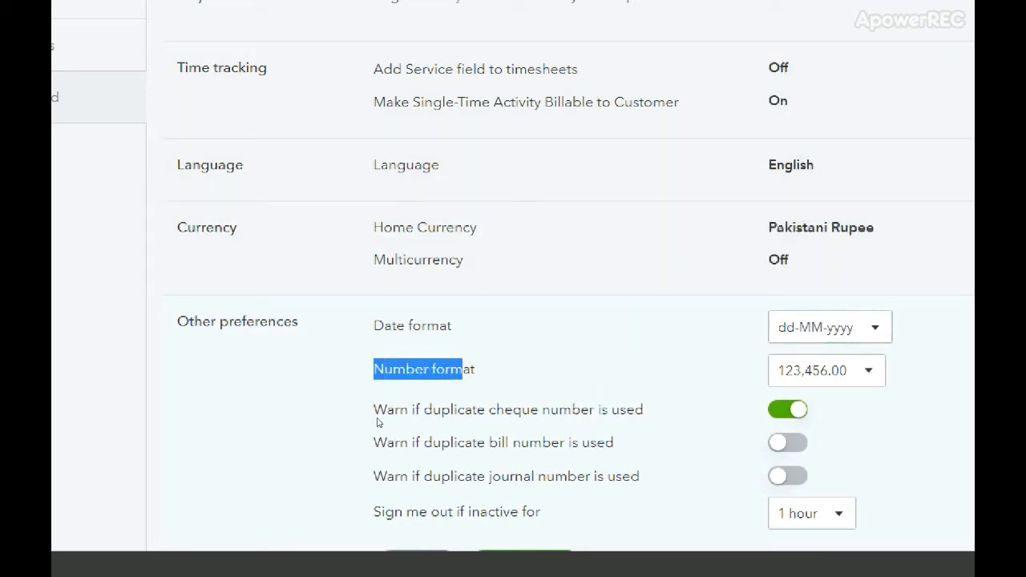
pyautogui.click(631, 425)
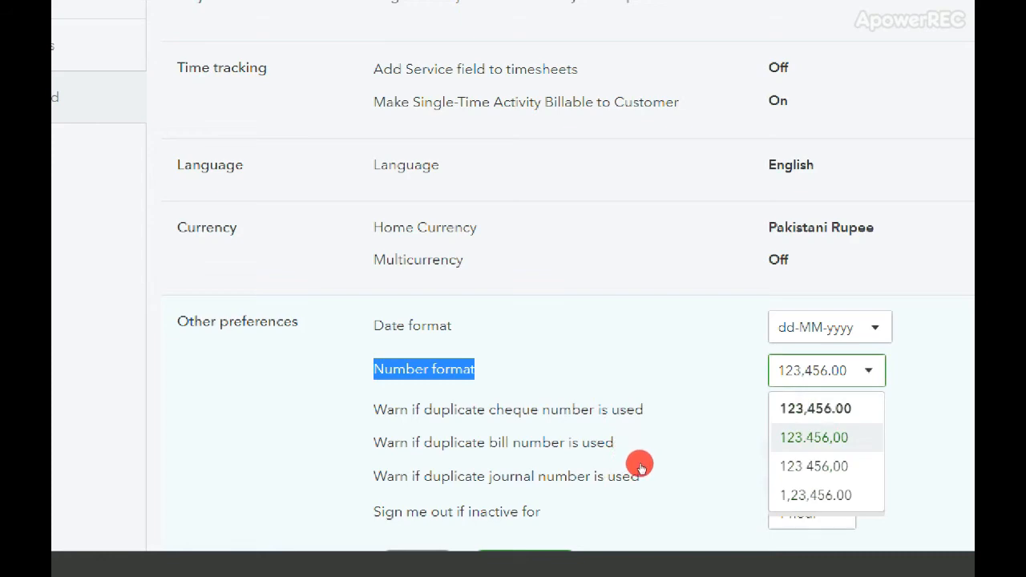
pyautogui.click(616, 447)
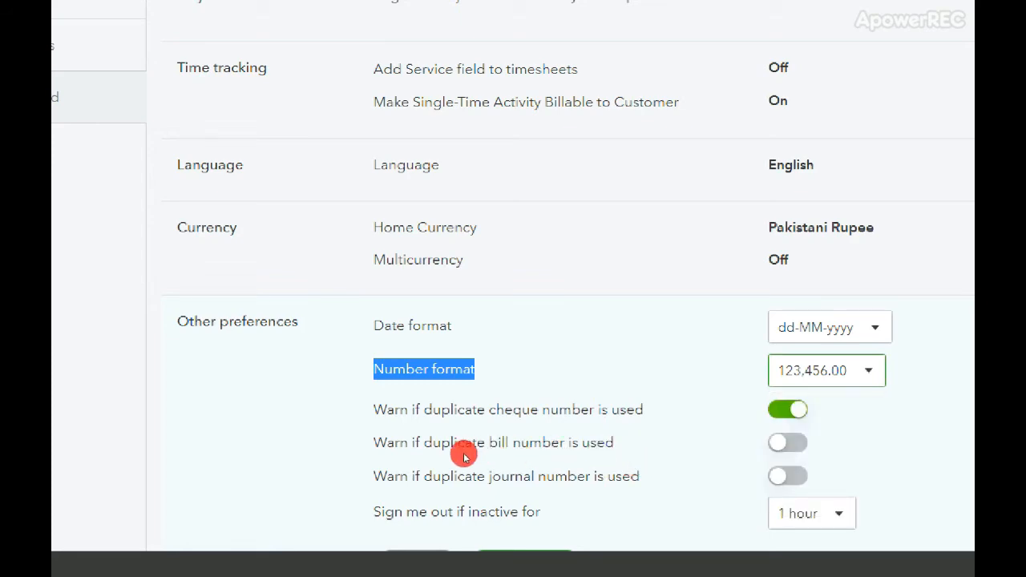
# Turn on the warnings for duplicate bill numbers and duplicate journal numbers
pyautogui.moveTo(319, 443); pyautogui.dragTo(484, 455)
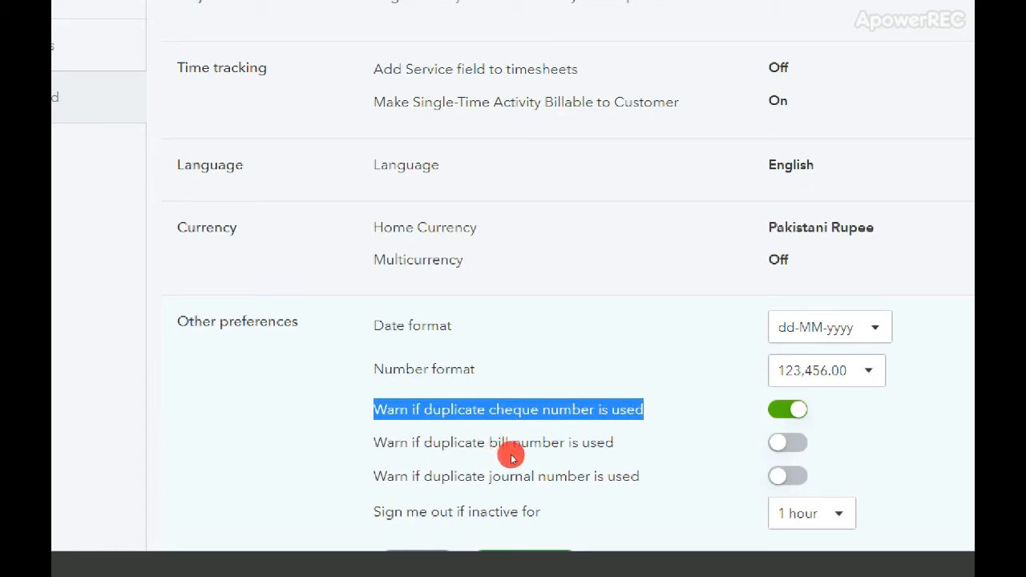
pyautogui.scroll(-1, 510, 454)
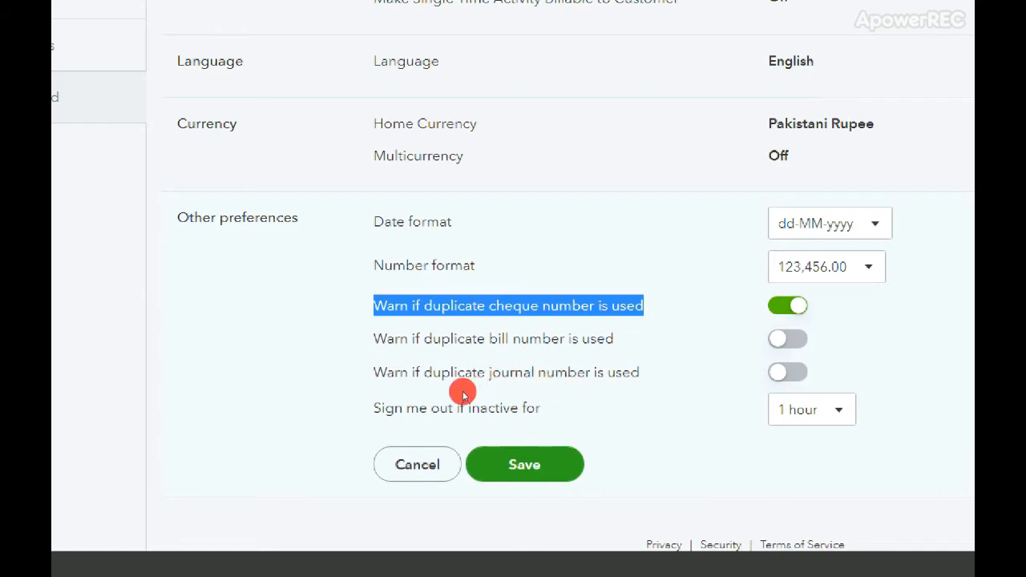
pyautogui.click(595, 401)
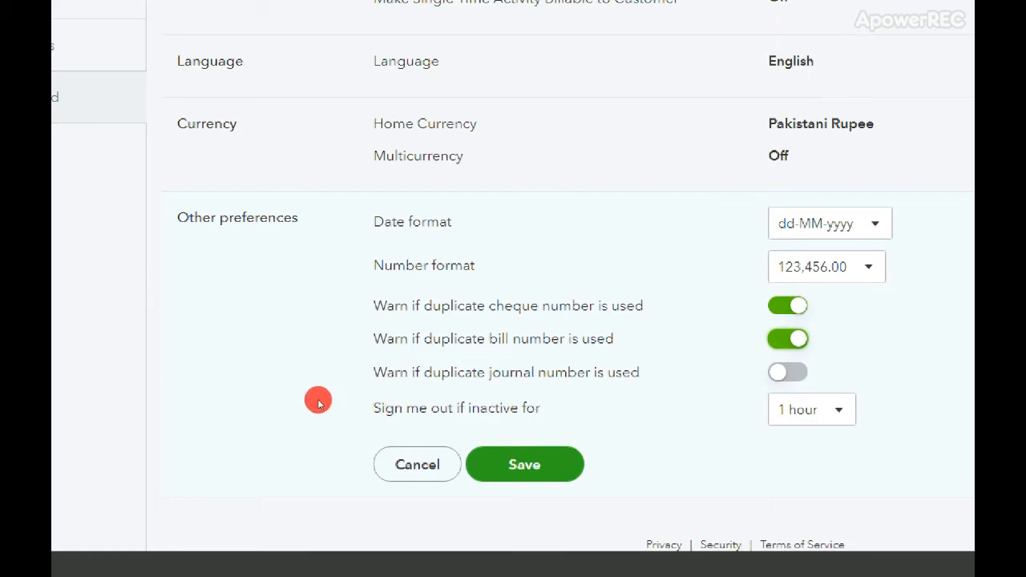
pyautogui.moveTo(319, 405); pyautogui.dragTo(474, 407)
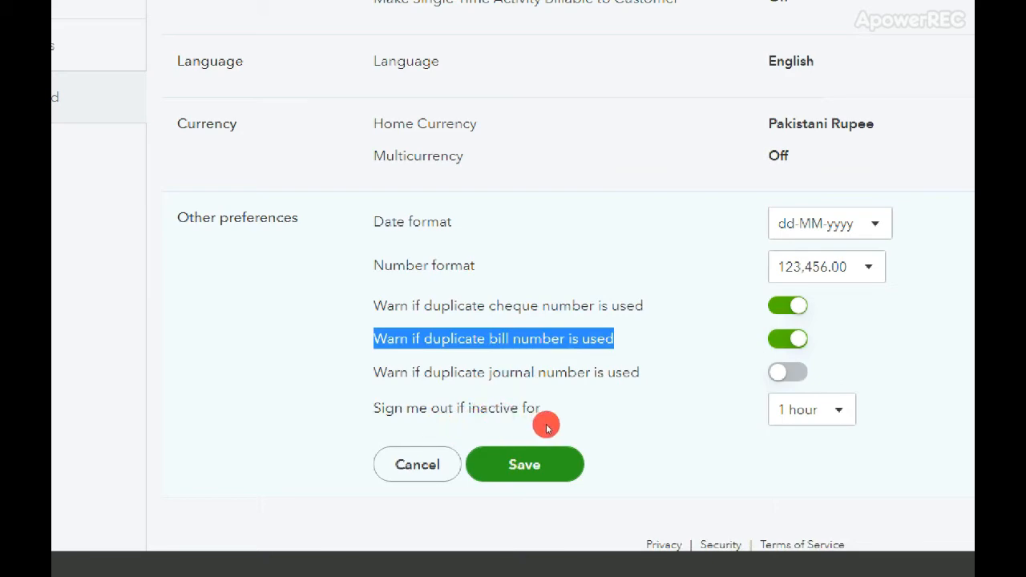
pyautogui.click(590, 426)
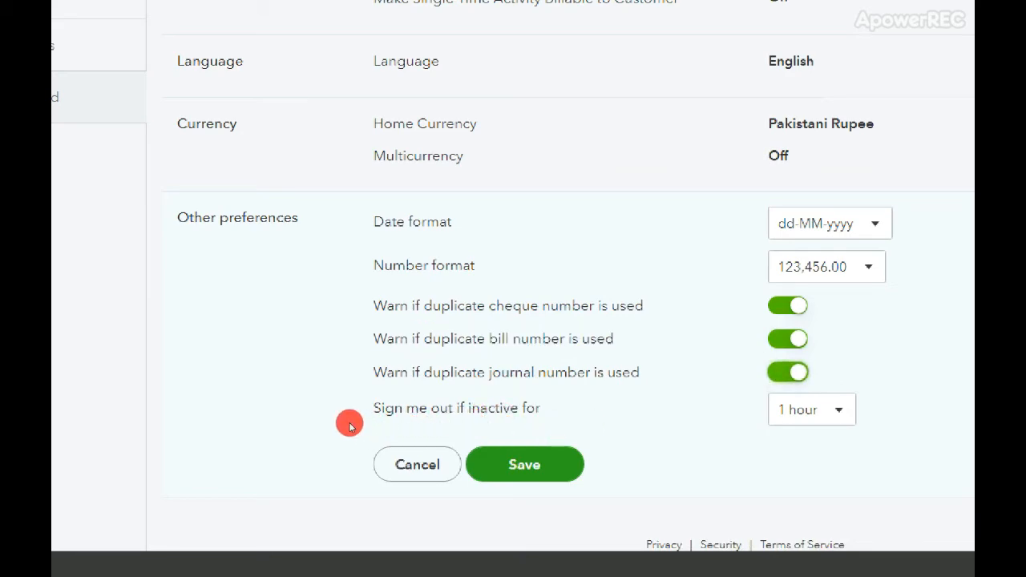
# Examine the available durations for automatic sign-out after inactivity in Other preferences, keeping 1 hour selected
pyautogui.moveTo(332, 423); pyautogui.dragTo(507, 422)
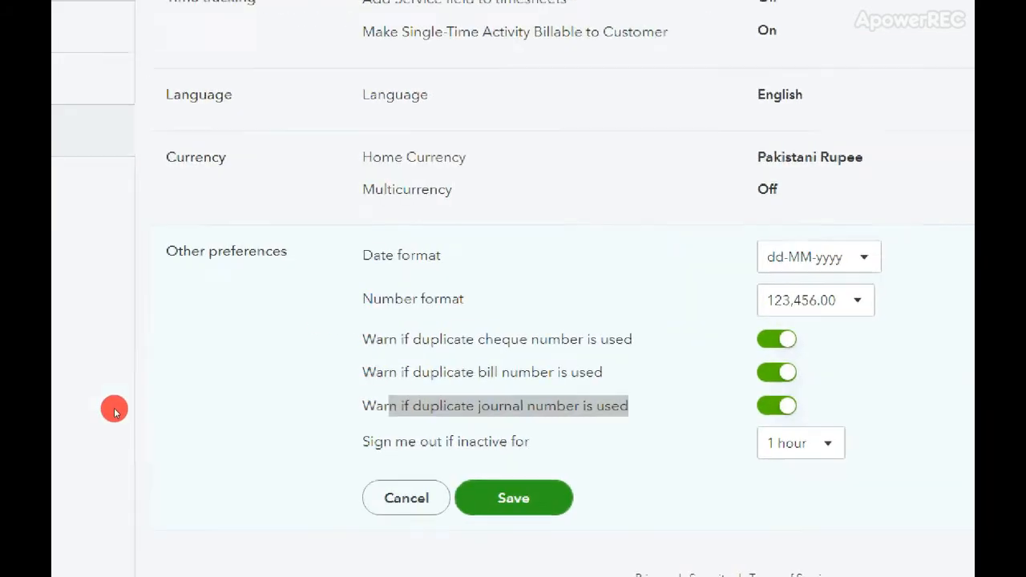
pyautogui.click(435, 435)
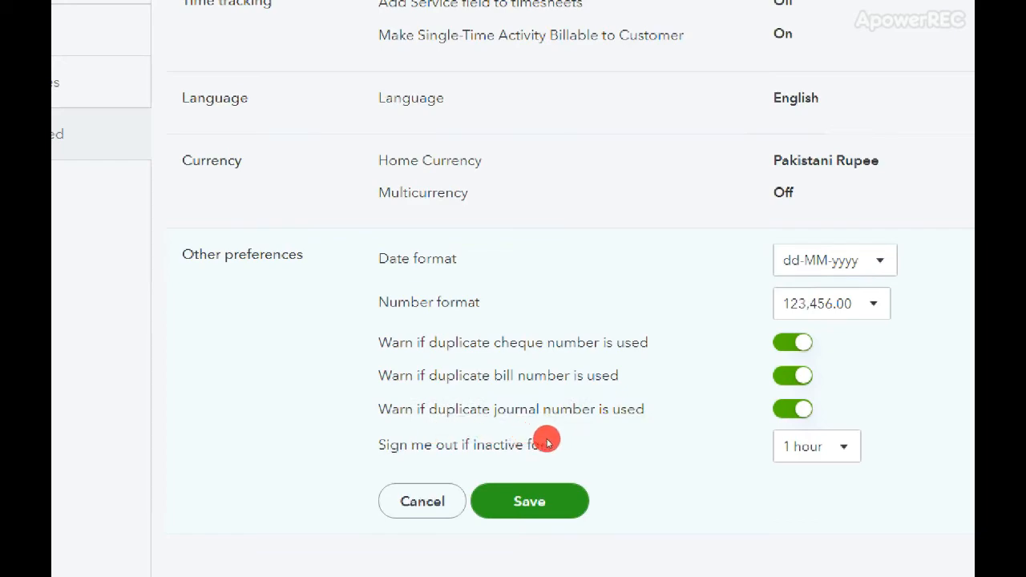
pyautogui.click(605, 453)
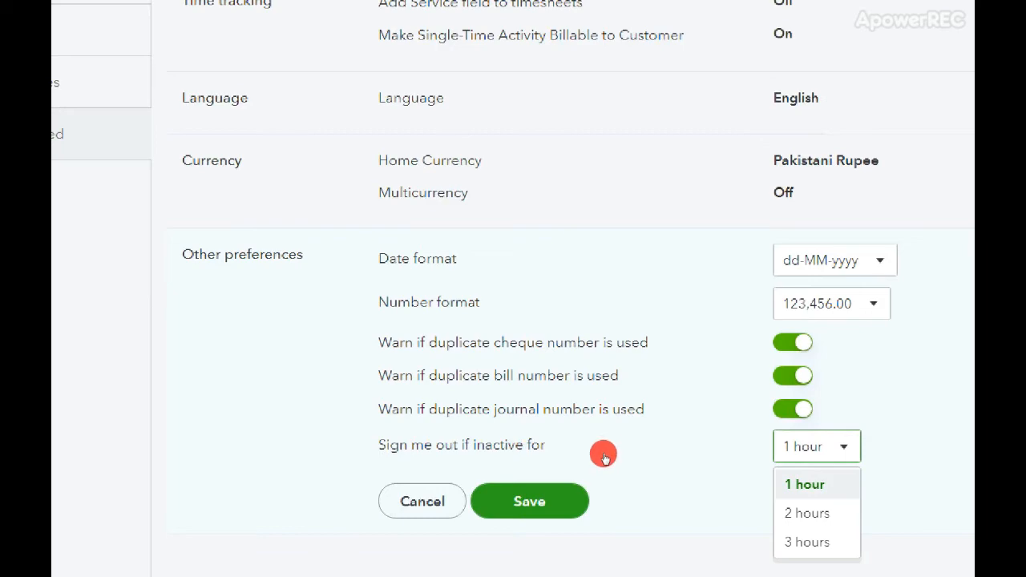
pyautogui.press('Down')
pyautogui.press('Down')
pyautogui.press('Up')
pyautogui.press('Up')
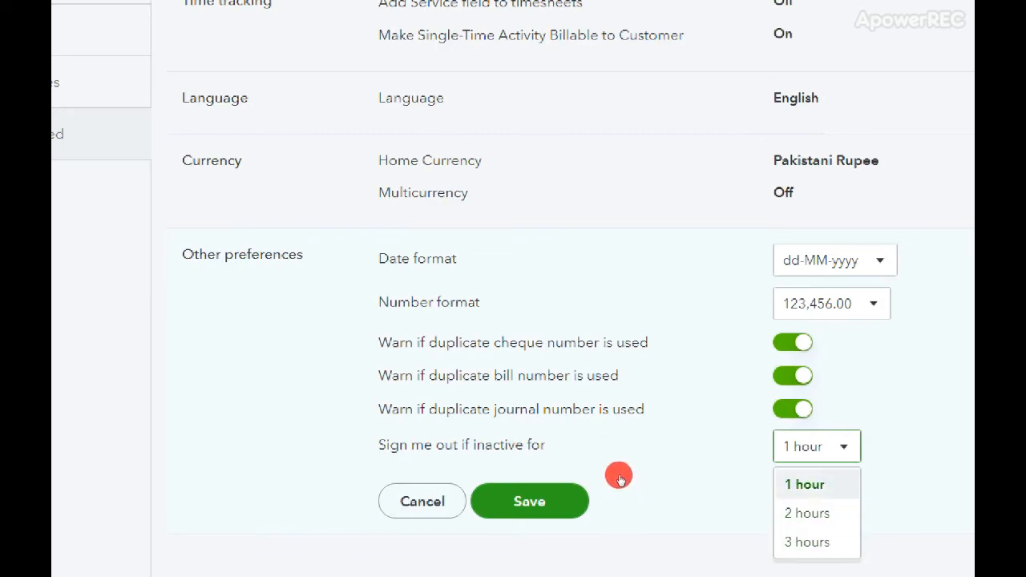
pyautogui.press('Up')
pyautogui.press('Down')
pyautogui.press('Up')
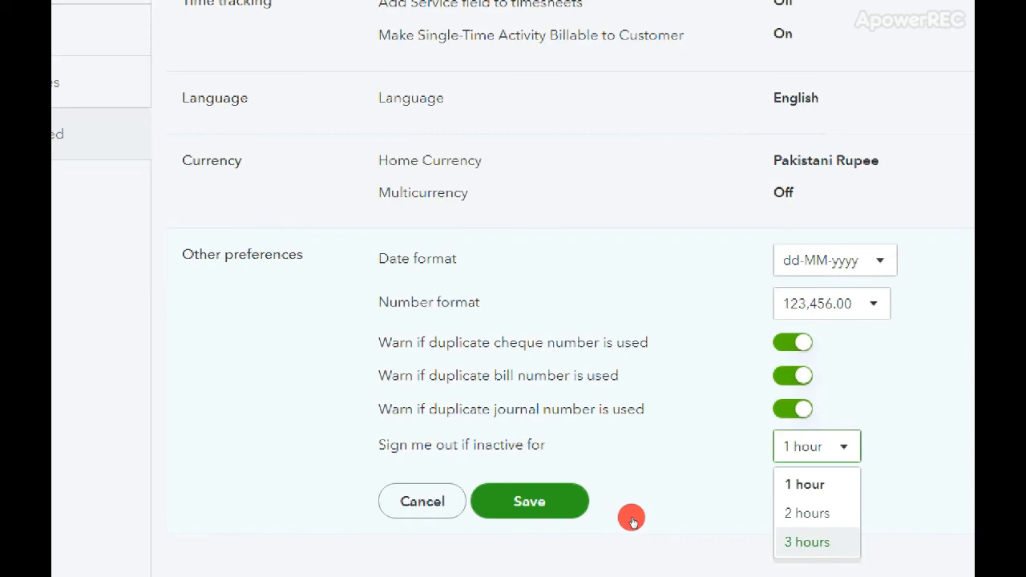
pyautogui.press('Up')
pyautogui.press('Up')
pyautogui.click(612, 481)
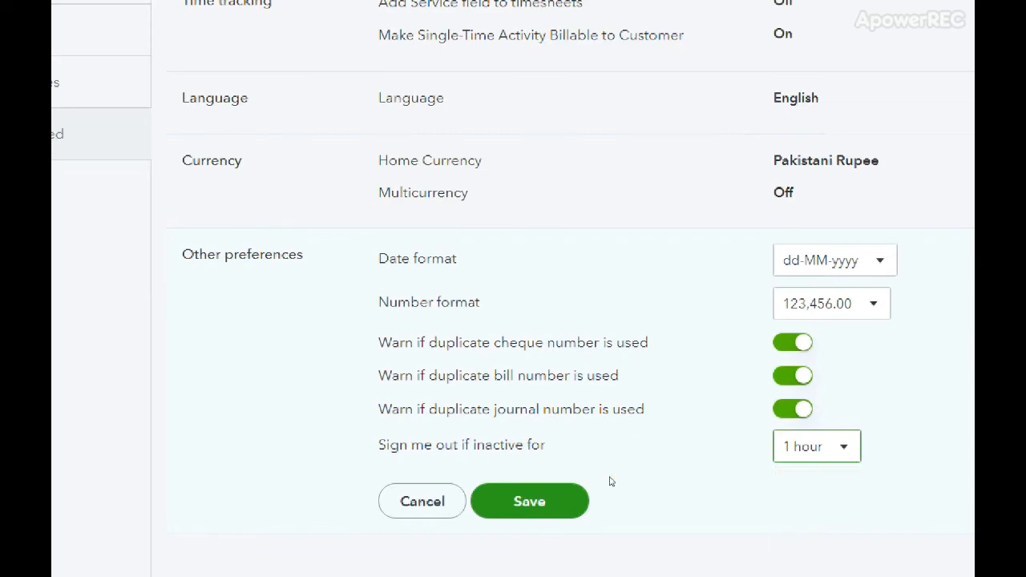
# Save the Other preferences changes and finish with Account and Settings
pyautogui.click(435, 487)
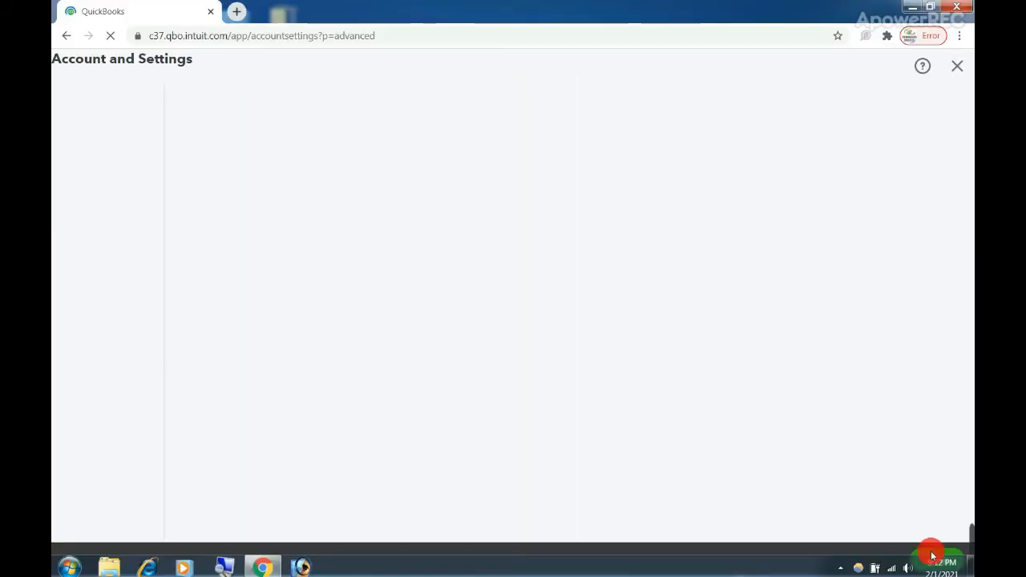
pyautogui.click(947, 556)
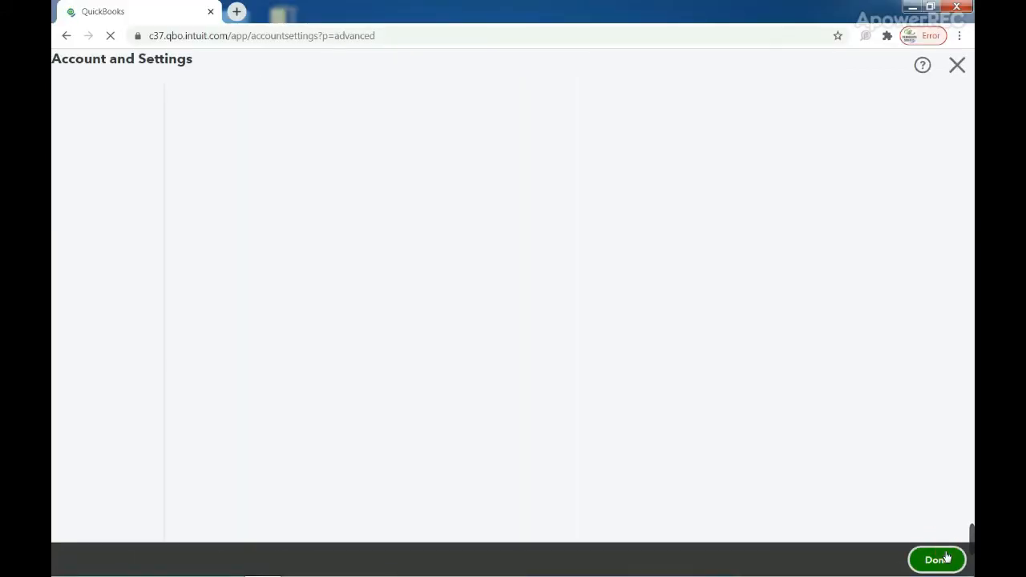